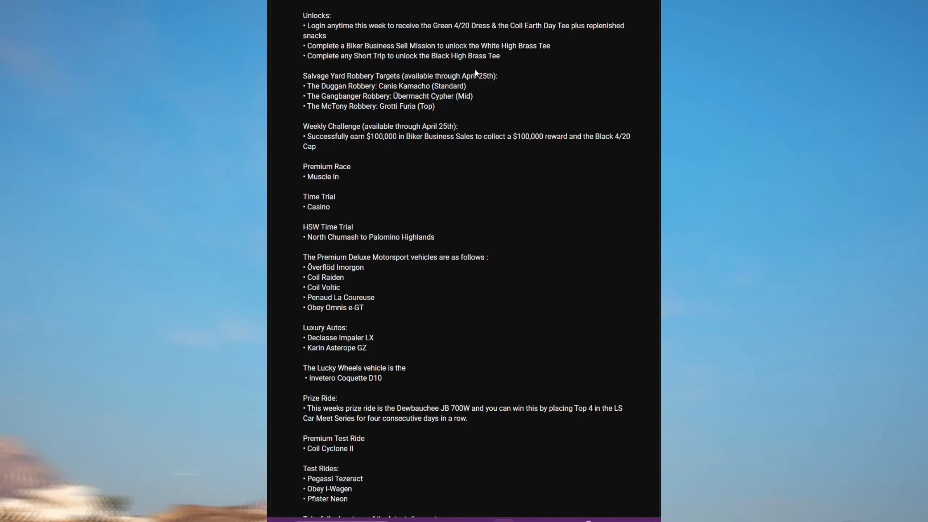
{"action": "scroll", "coordinate": [327, 64], "scroll_direction": "down", "scroll_amount": 1}
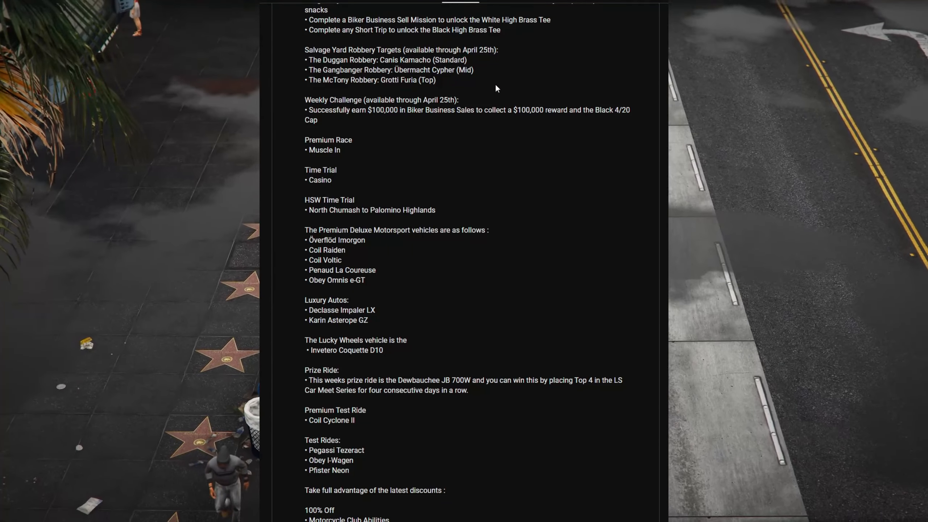
{"action": "scroll", "coordinate": [495, 88], "scroll_direction": "down", "scroll_amount": 1}
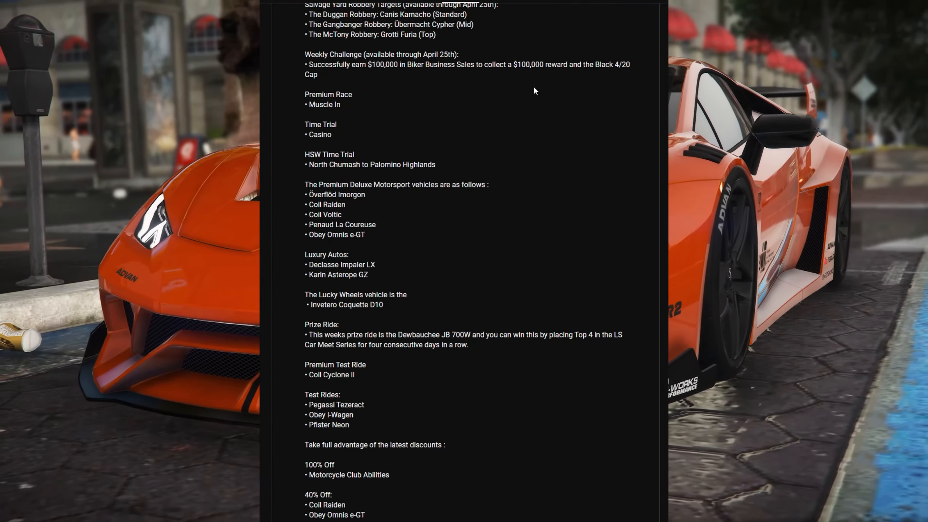
{"action": "scroll", "coordinate": [380, 105], "scroll_direction": "down", "scroll_amount": 1}
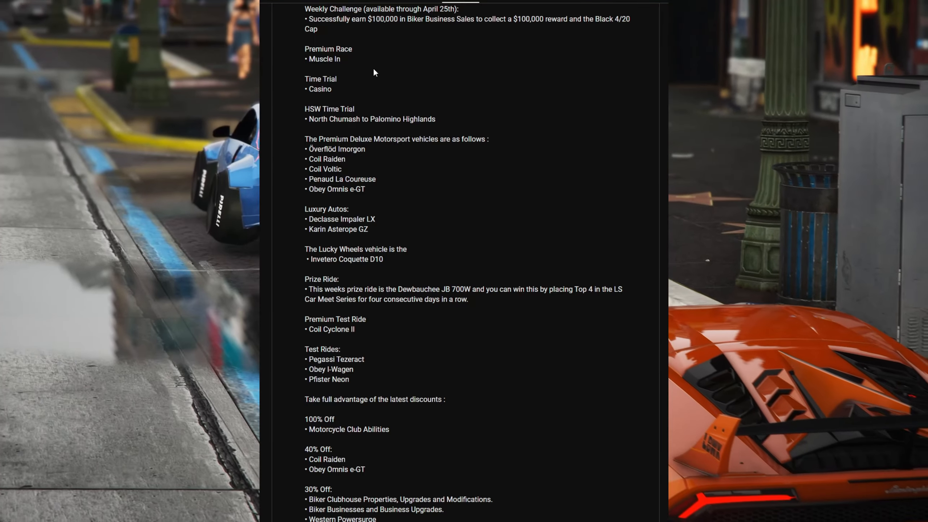
{"action": "scroll", "coordinate": [374, 73], "scroll_direction": "down", "scroll_amount": 1}
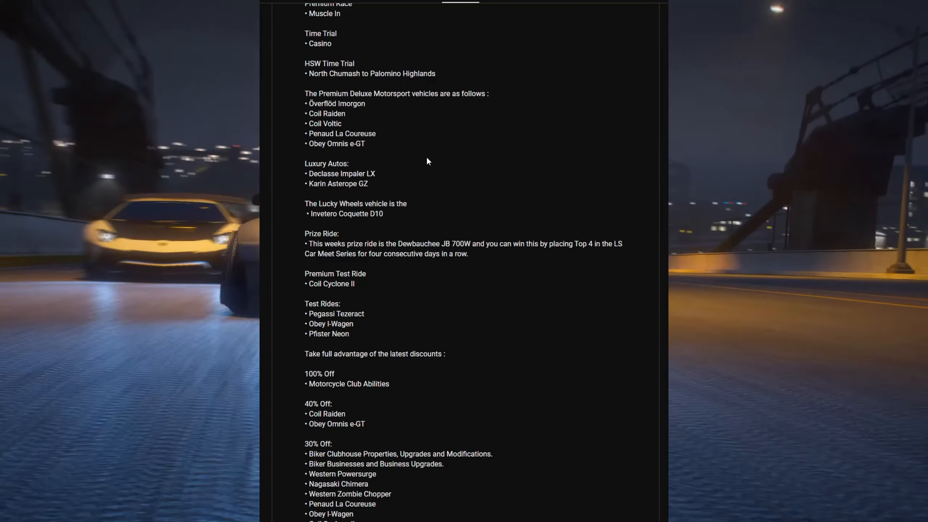
{"action": "scroll", "coordinate": [413, 176], "scroll_direction": "down", "scroll_amount": 1}
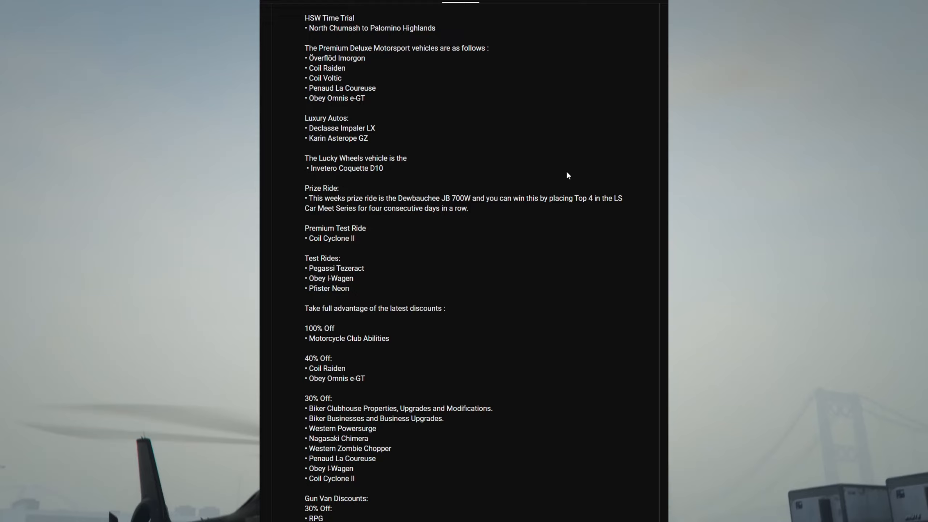
{"action": "scroll", "coordinate": [450, 167], "scroll_direction": "down", "scroll_amount": 1}
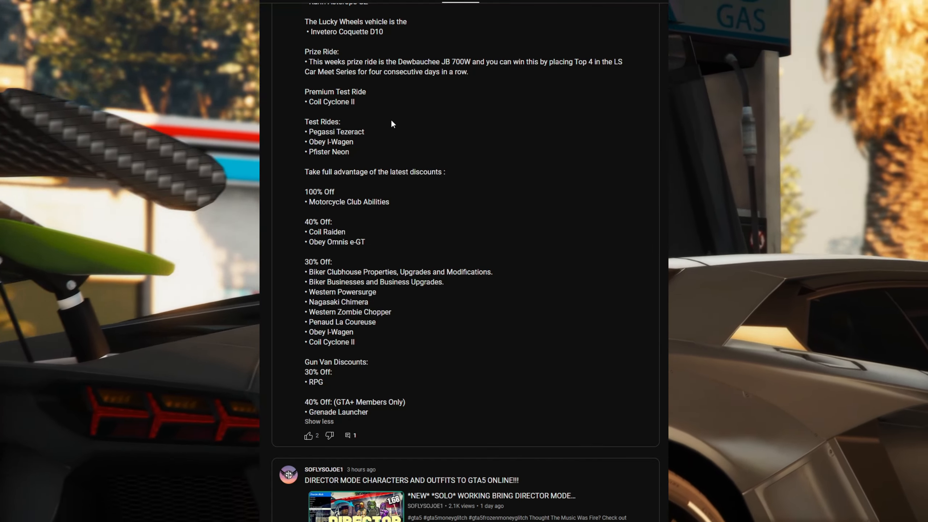
{"action": "scroll", "coordinate": [420, 110], "scroll_direction": "down", "scroll_amount": 1}
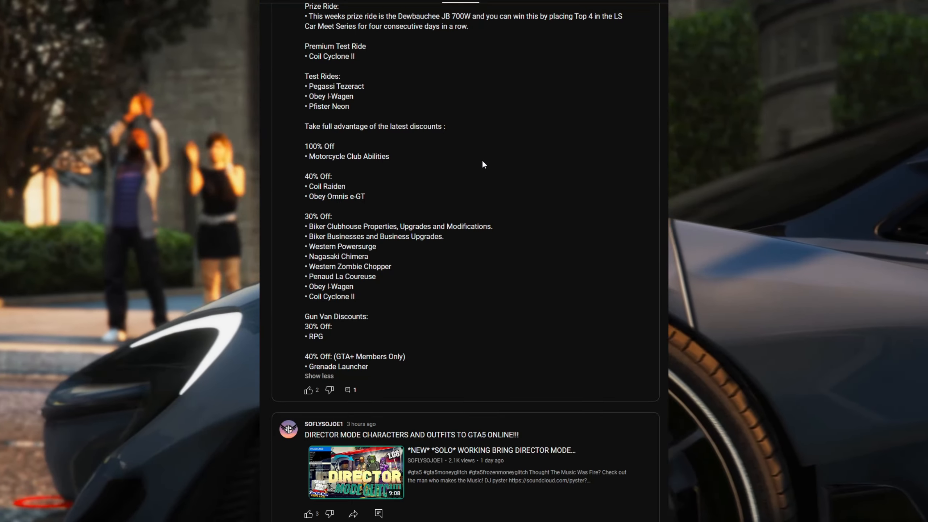
{"action": "scroll", "coordinate": [482, 165], "scroll_direction": "down", "scroll_amount": 1}
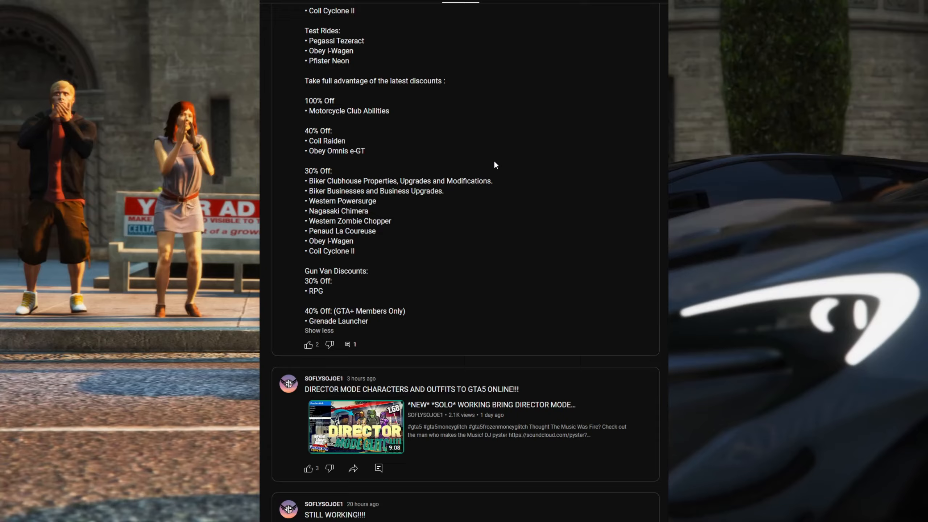
{"action": "scroll", "coordinate": [475, 161], "scroll_direction": "down", "scroll_amount": 1}
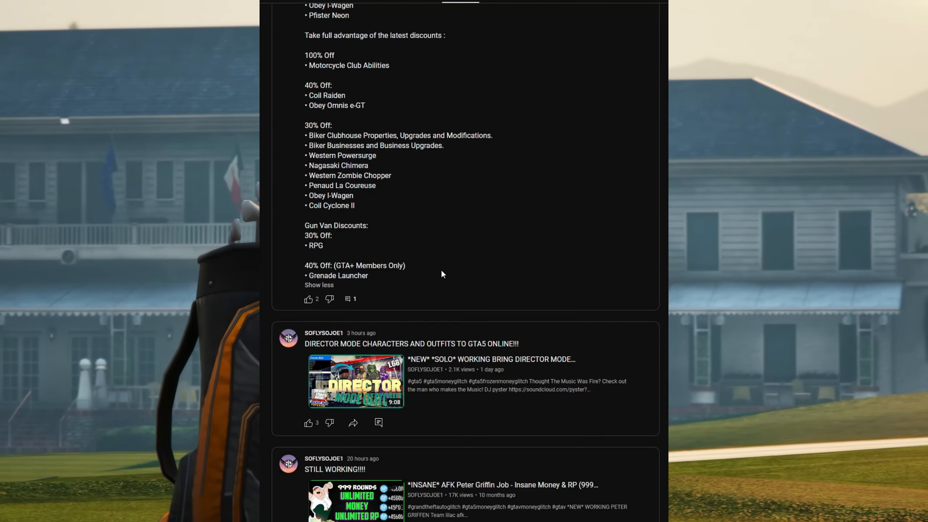
{"action": "scroll", "coordinate": [448, 256], "scroll_direction": "up", "scroll_amount": 1}
{"action": "scroll", "coordinate": [450, 255], "scroll_direction": "up", "scroll_amount": 3}
{"action": "scroll", "coordinate": [455, 257], "scroll_direction": "up", "scroll_amount": 4}
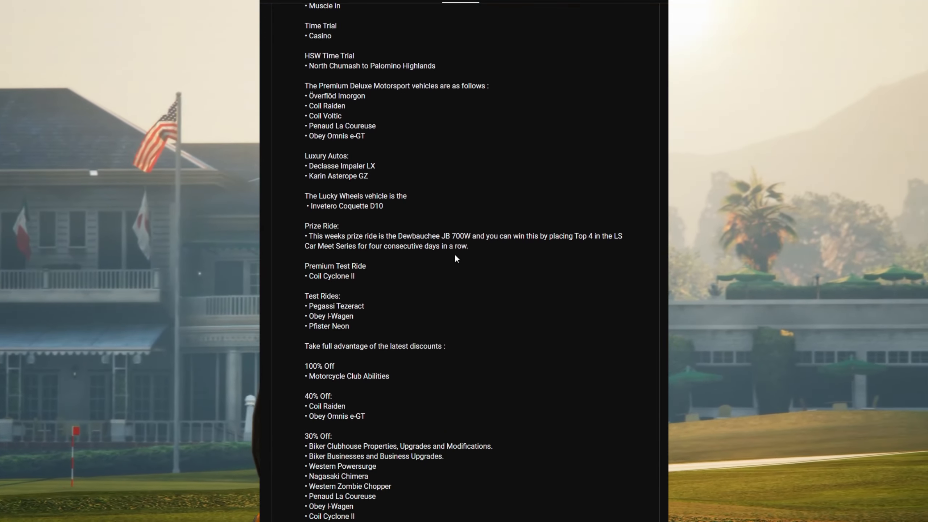
{"action": "scroll", "coordinate": [456, 258], "scroll_direction": "up", "scroll_amount": 1}
{"action": "scroll", "coordinate": [455, 258], "scroll_direction": "up", "scroll_amount": 2}
{"action": "scroll", "coordinate": [455, 258], "scroll_direction": "up", "scroll_amount": 3}
{"action": "scroll", "coordinate": [454, 258], "scroll_direction": "up", "scroll_amount": 1}
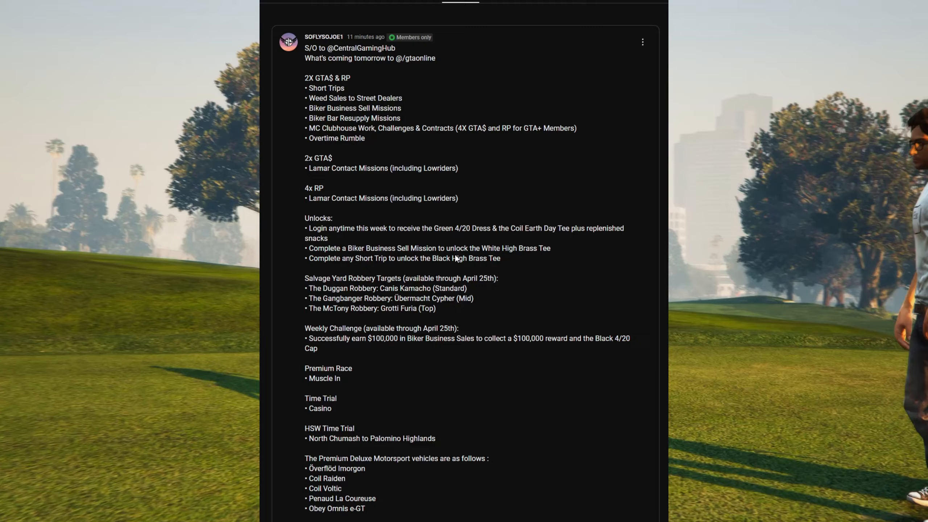
{"action": "scroll", "coordinate": [476, 262], "scroll_direction": "up", "scroll_amount": 2}
{"action": "scroll", "coordinate": [496, 266], "scroll_direction": "down", "scroll_amount": 1}
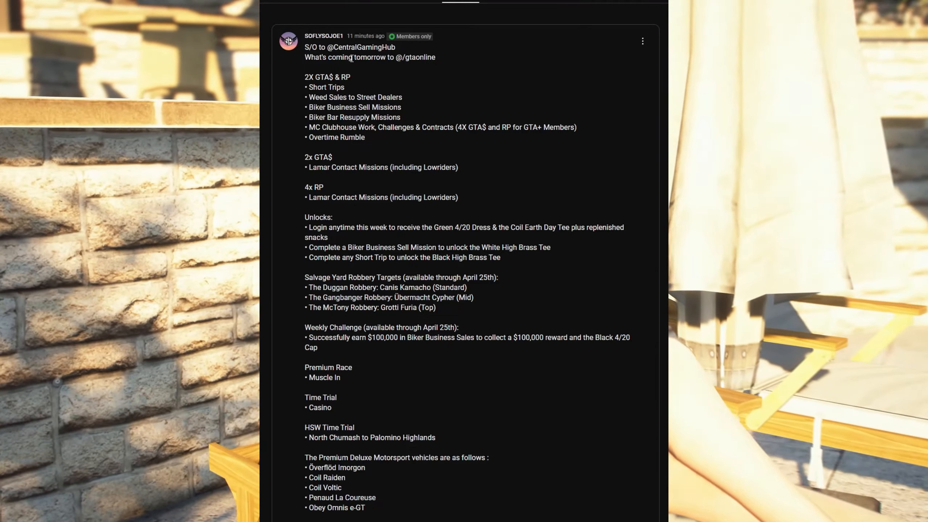
{"action": "scroll", "coordinate": [428, 226], "scroll_direction": "down", "scroll_amount": 2}
{"action": "scroll", "coordinate": [438, 224], "scroll_direction": "down", "scroll_amount": 4}
{"action": "scroll", "coordinate": [438, 226], "scroll_direction": "down", "scroll_amount": 6}
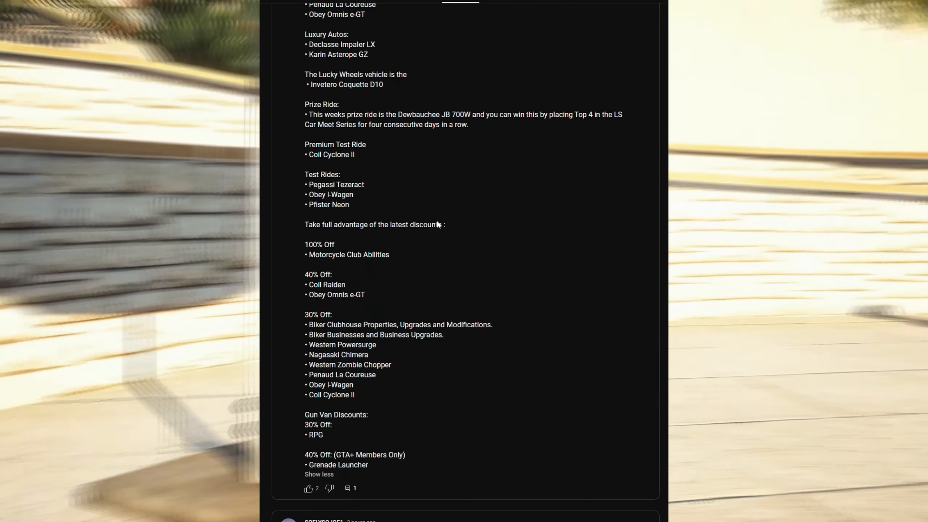
{"action": "scroll", "coordinate": [415, 227], "scroll_direction": "down", "scroll_amount": 2}
{"action": "scroll", "coordinate": [425, 228], "scroll_direction": "up", "scroll_amount": 5}
{"action": "scroll", "coordinate": [425, 227], "scroll_direction": "up", "scroll_amount": 4}
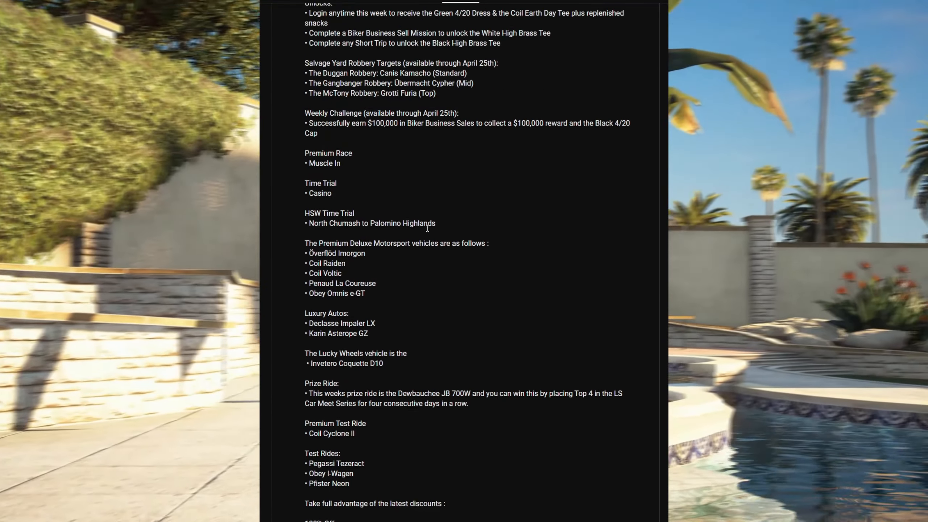
{"action": "scroll", "coordinate": [450, 235], "scroll_direction": "up", "scroll_amount": 5}
{"action": "scroll", "coordinate": [457, 235], "scroll_direction": "up", "scroll_amount": 3}
{"action": "scroll", "coordinate": [446, 226], "scroll_direction": "down", "scroll_amount": 3}
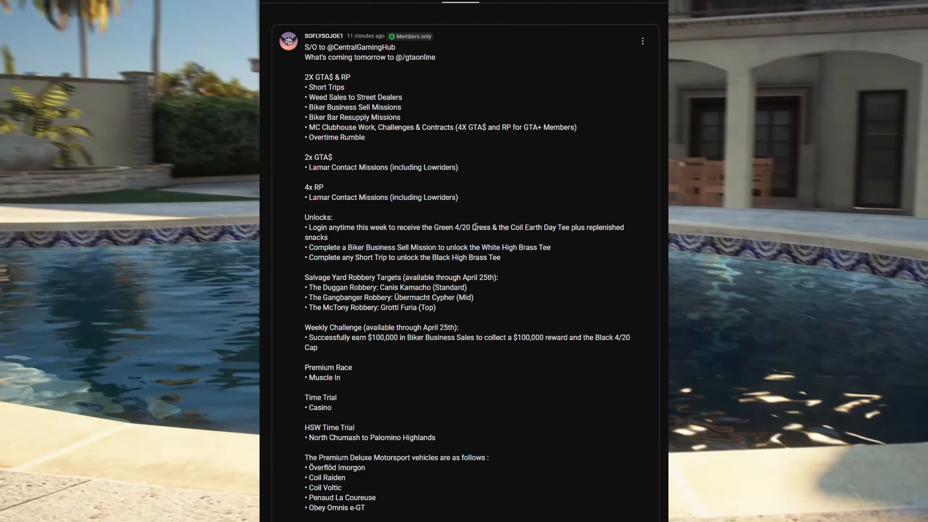
{"action": "scroll", "coordinate": [475, 227], "scroll_direction": "down", "scroll_amount": 1}
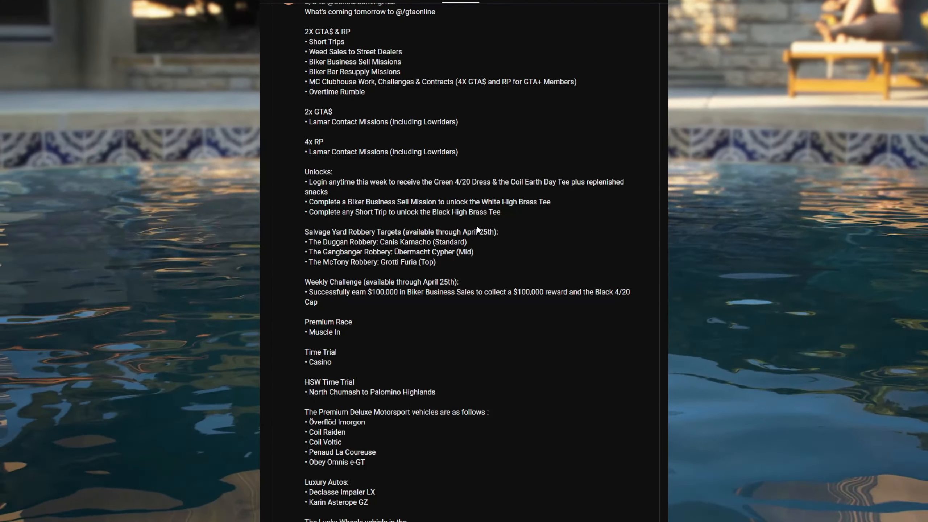